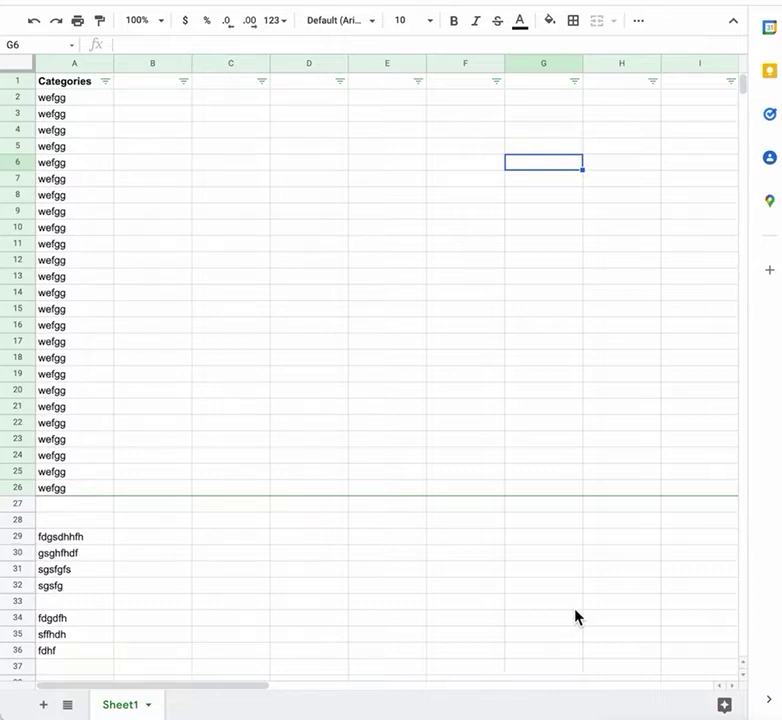
Select the wefgg entries in column A and the empty cell A28 to locate the blank rows.
left_click(105, 490)
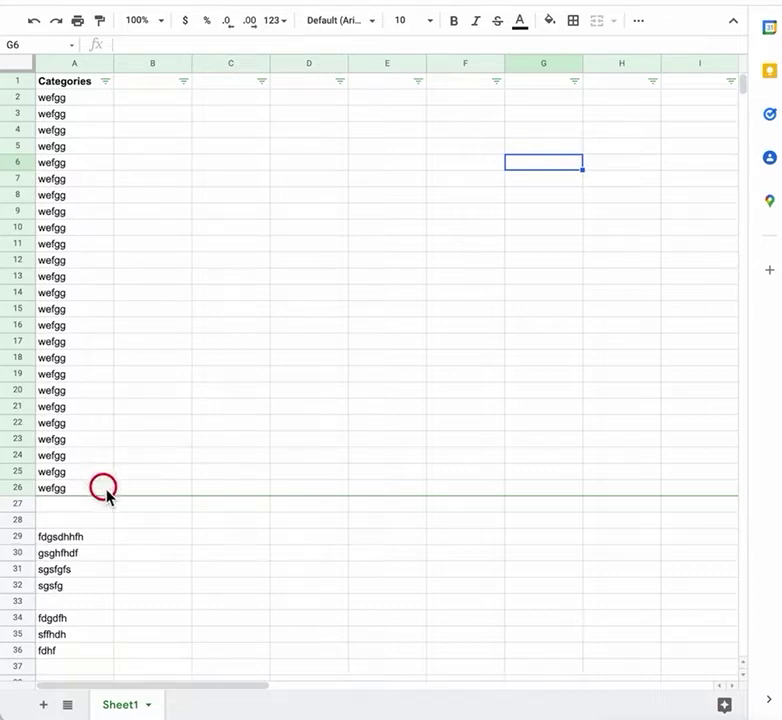
left_click_drag(105, 490, 625, 496)
mouse_move(105, 468)
left_mouse_down()
mouse_move(670, 532)
mouse_move(740, 522)
left_mouse_up()
left_click_drag(150, 372, 150, 358)
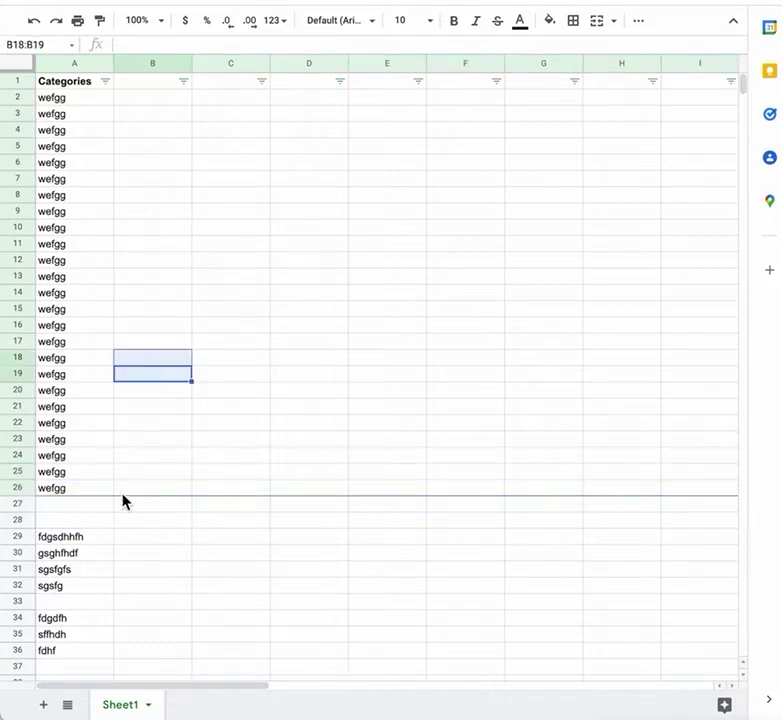
mouse_move(92, 98)
left_mouse_down()
mouse_move(122, 372)
mouse_move(126, 481)
mouse_move(108, 493)
left_mouse_up()
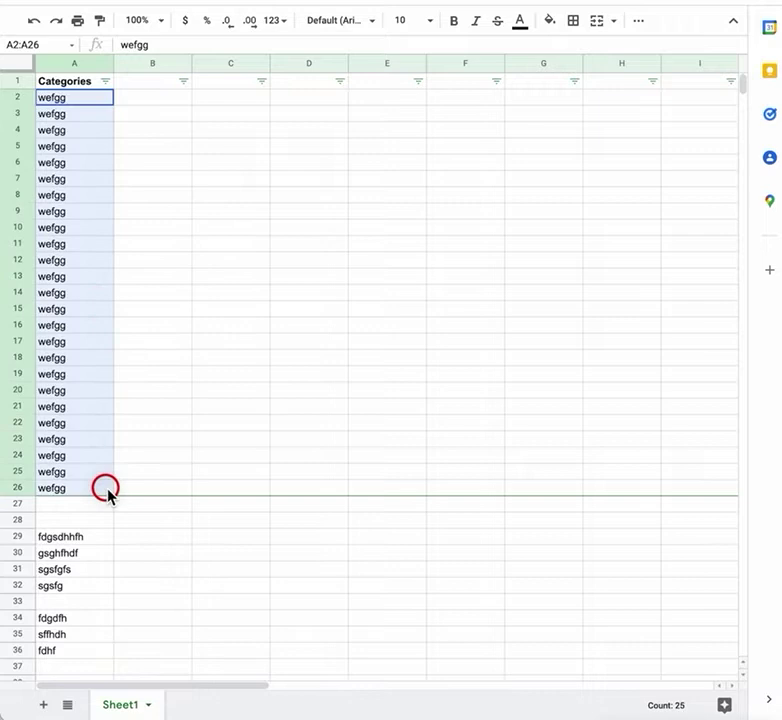
left_click(106, 520)
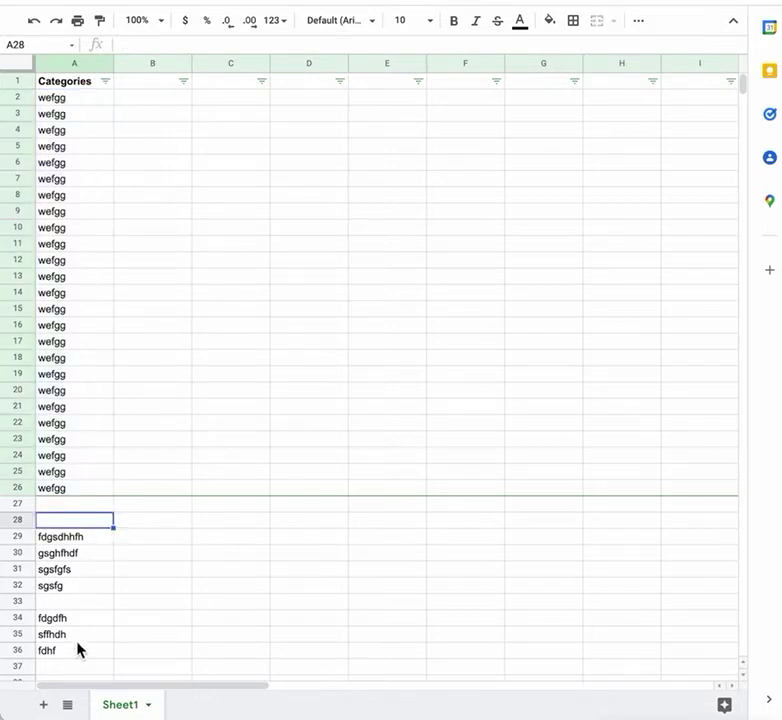
left_click(174, 551)
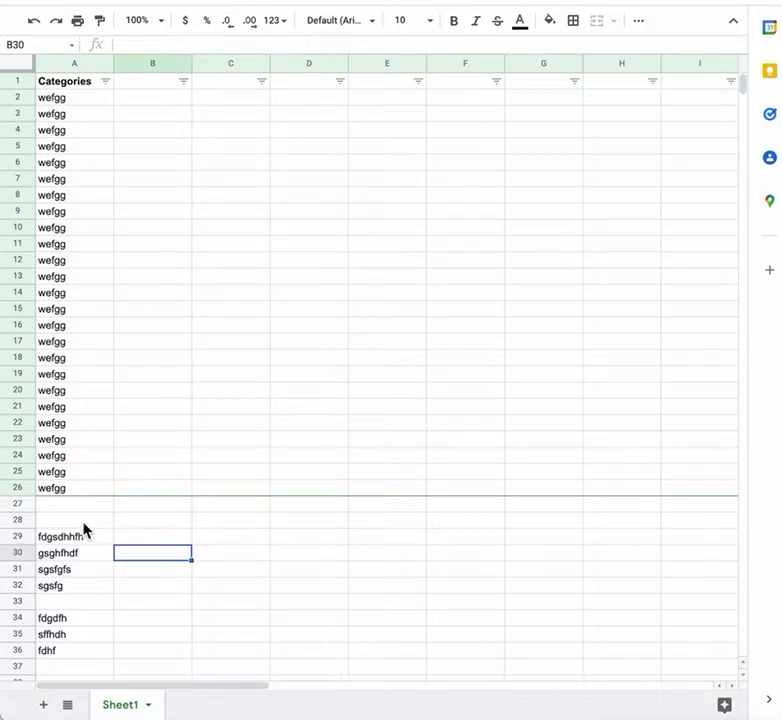
Delete blank rows 27–28 and blank row 31, leaving no rows selected.
left_click_drag(20, 504, 28, 520)
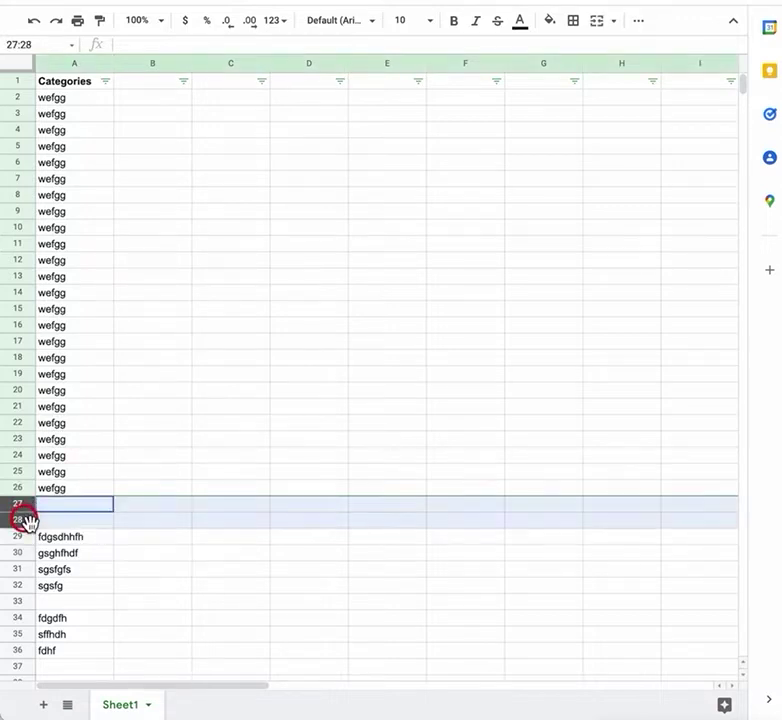
right_click(28, 520)
left_click(64, 325)
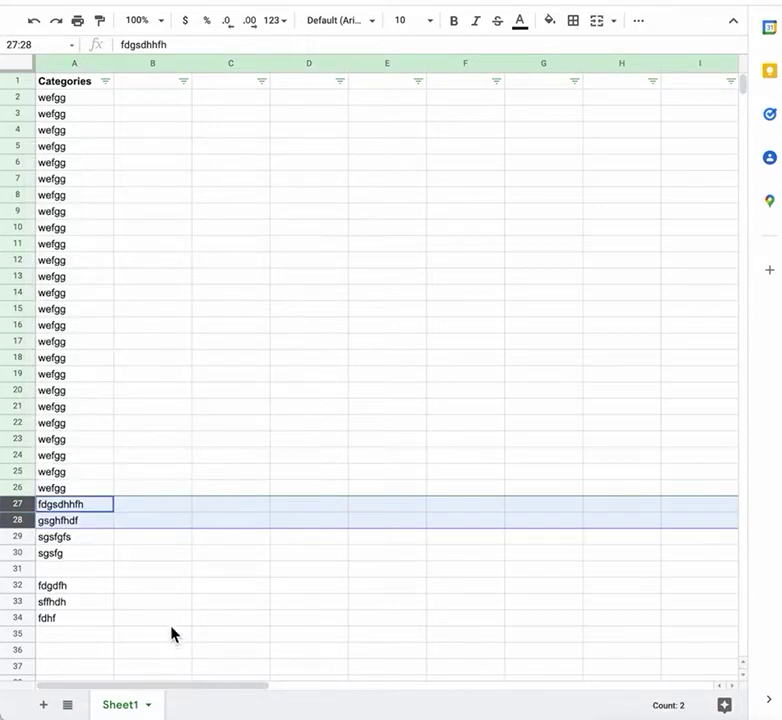
left_click(150, 569)
right_click(20, 569)
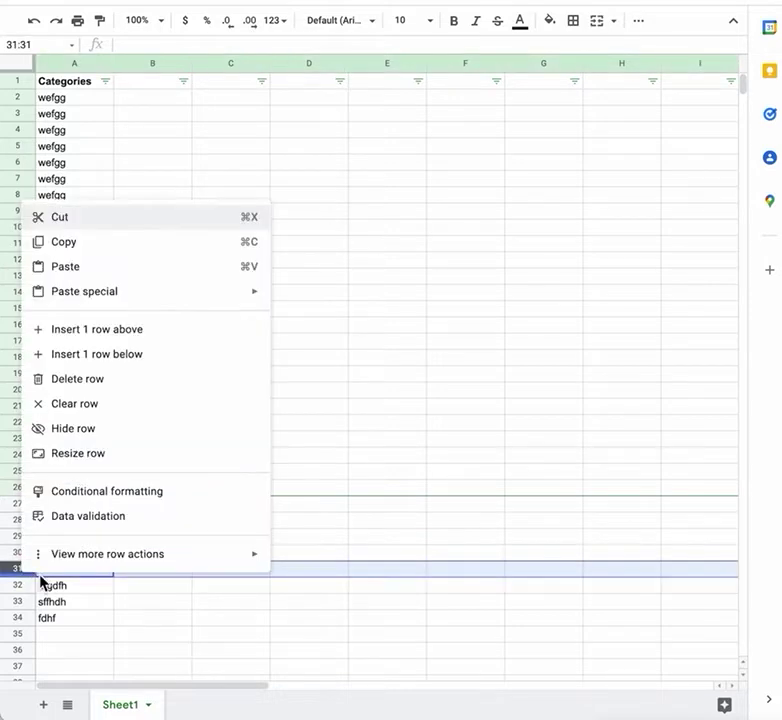
left_click(79, 389)
left_click(277, 392)
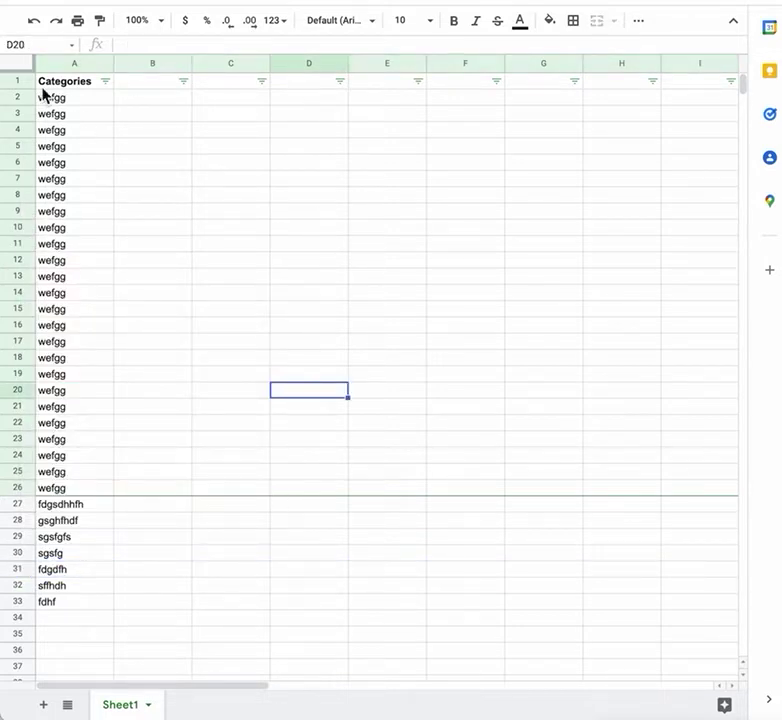
With header row 1 selected, hide the side panel and remove the existing filter.
left_click(18, 82)
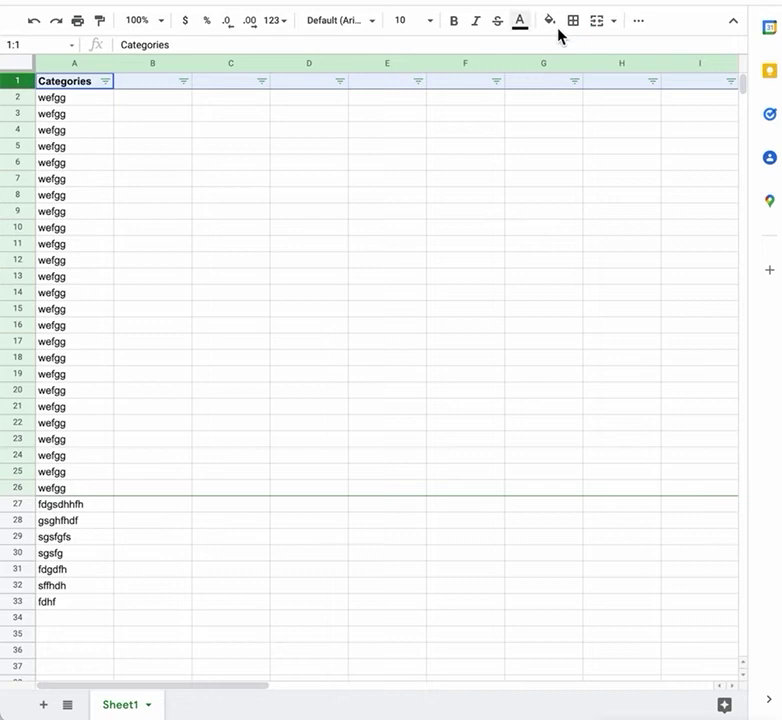
left_click(769, 699)
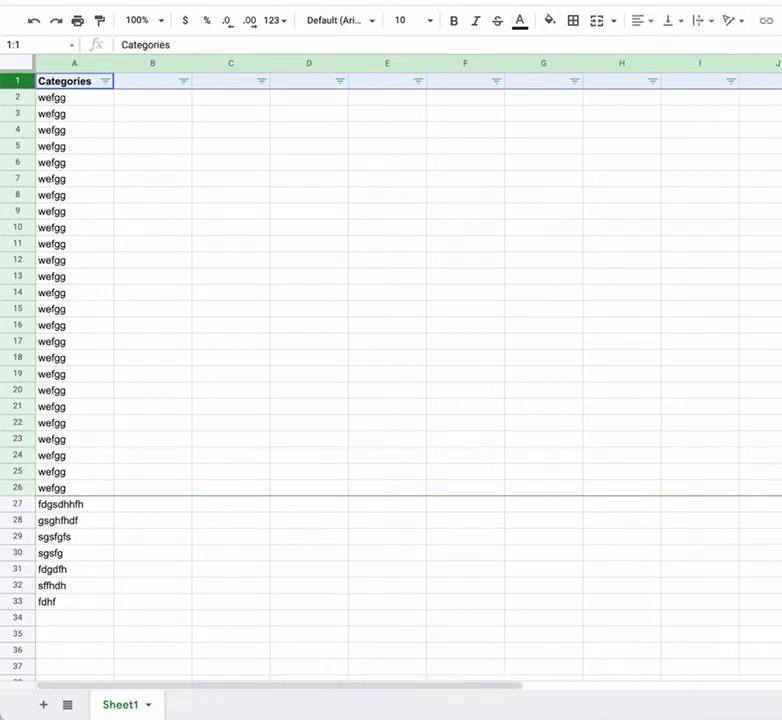
key("ctrl+z")
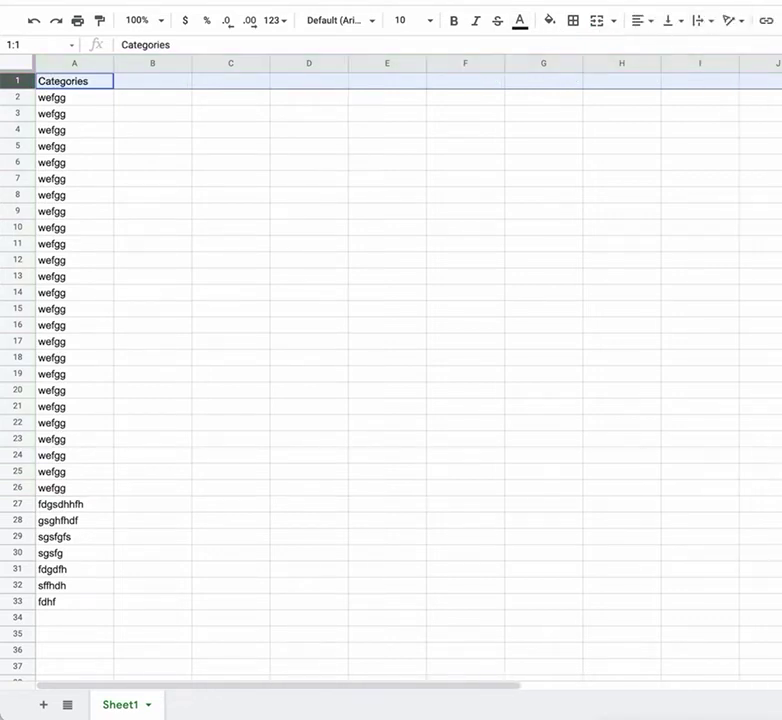
left_click(421, 361)
left_click(30, 81)
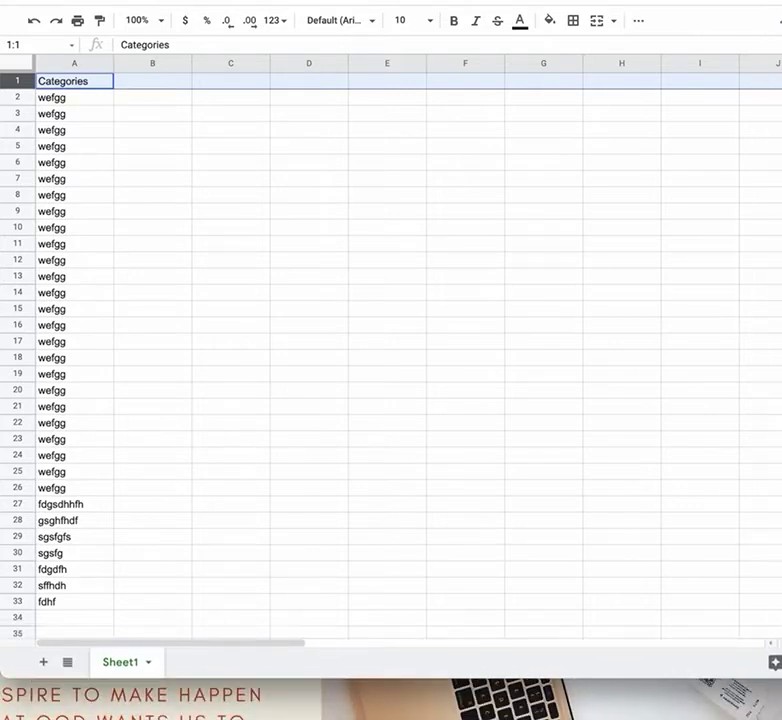
Create a filter over rows 1–33 from the toolbar overflow menu, then deselect the range.
left_click(638, 22)
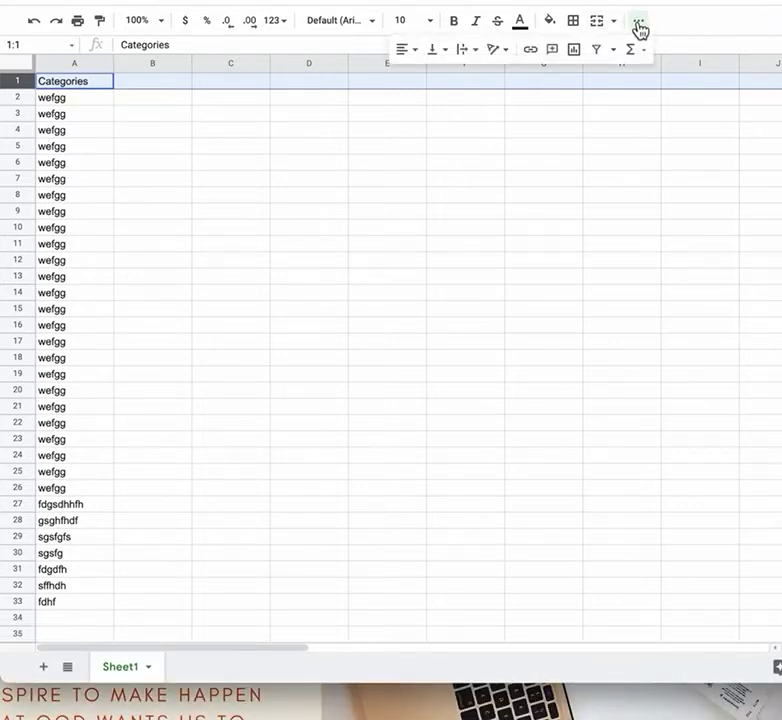
left_click(597, 50)
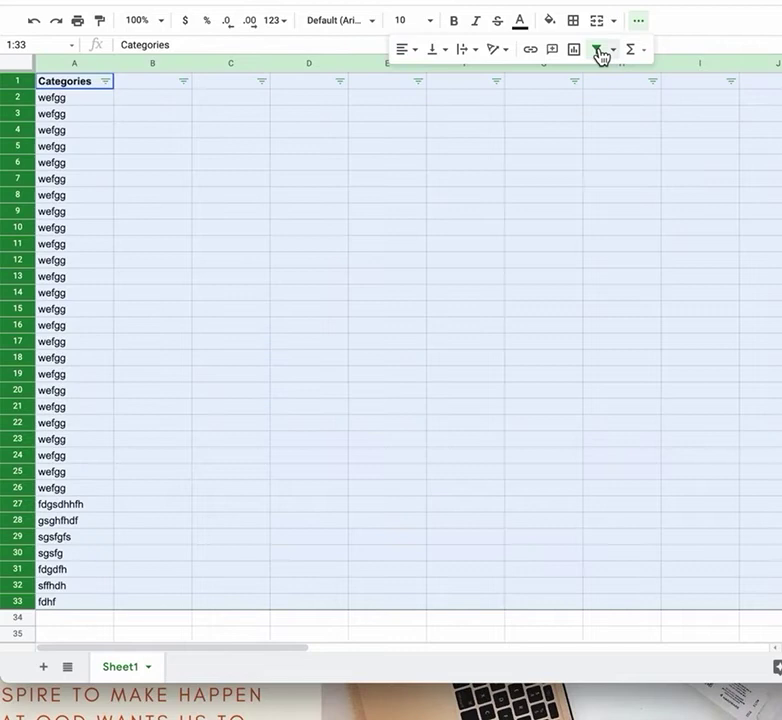
left_click(218, 316)
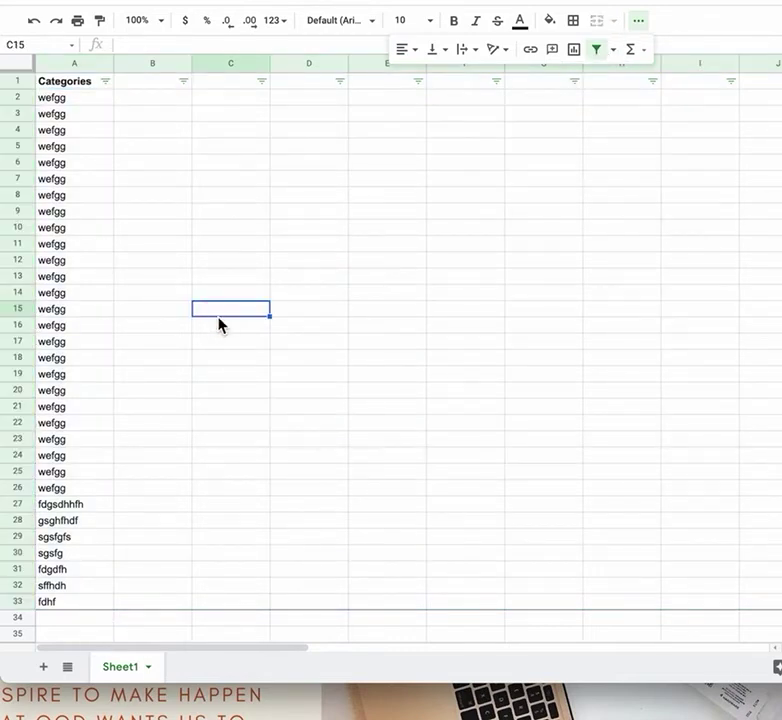